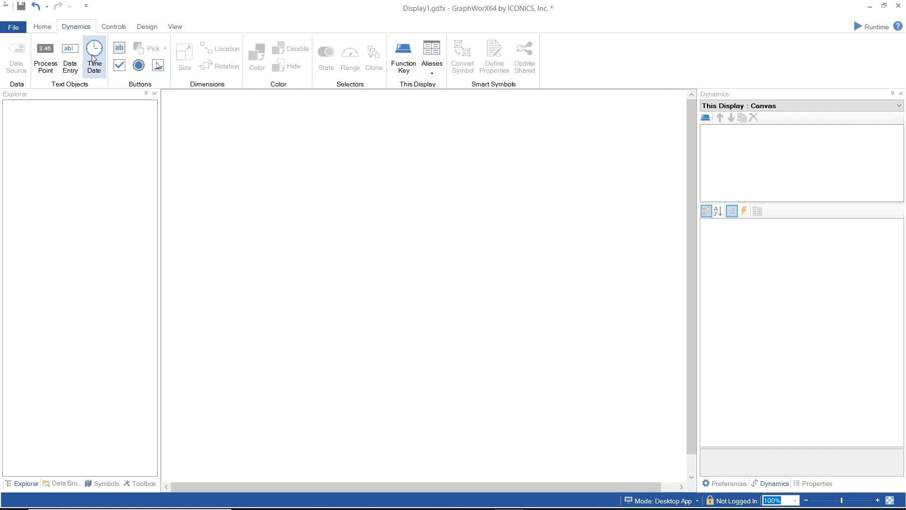
Add a data entry field to the canvas's upper right and bind it to a new simulation variable "var" with limits 0 to 10.
click(70, 56)
drag(452, 121, 636, 204)
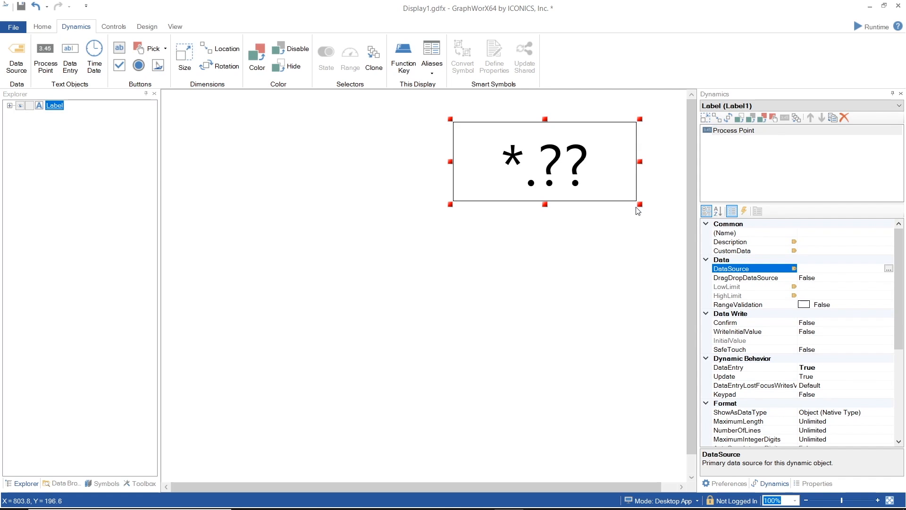
click(889, 269)
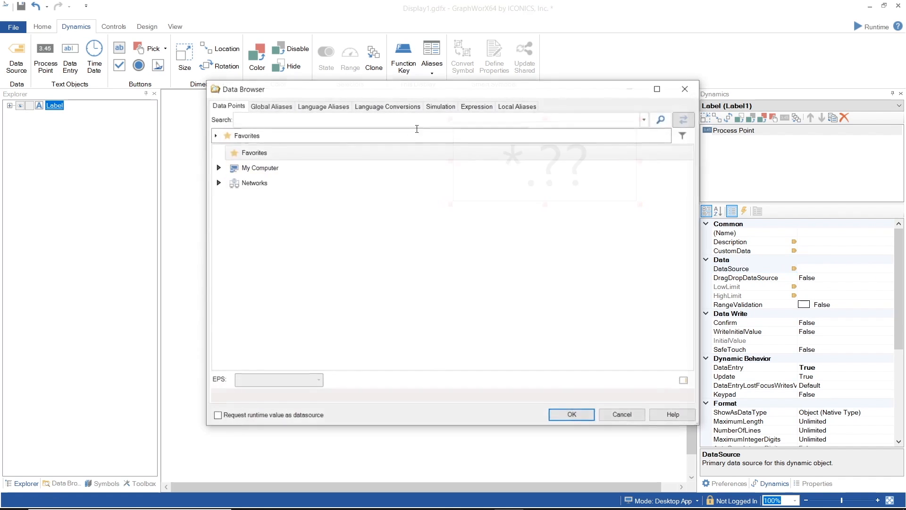
click(440, 106)
click(632, 122)
text(var)
click(648, 147)
click(643, 156)
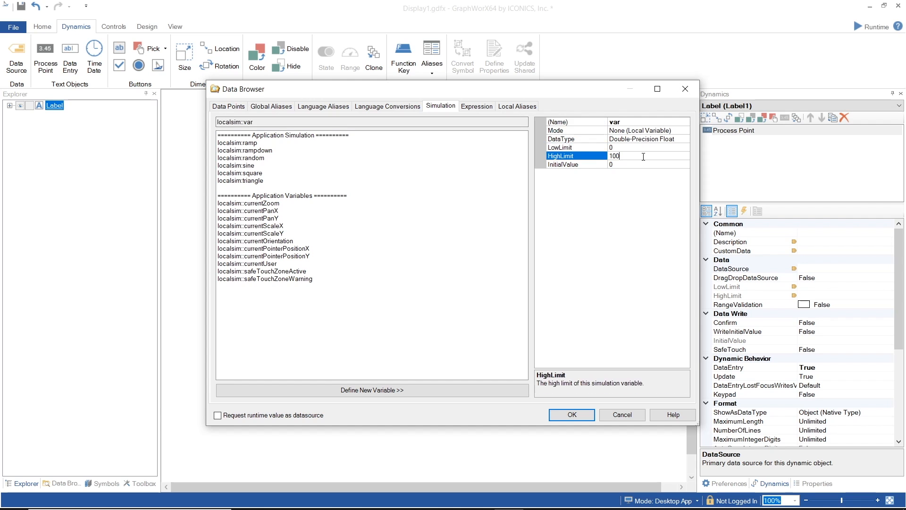
key(BackSpace)
click(588, 416)
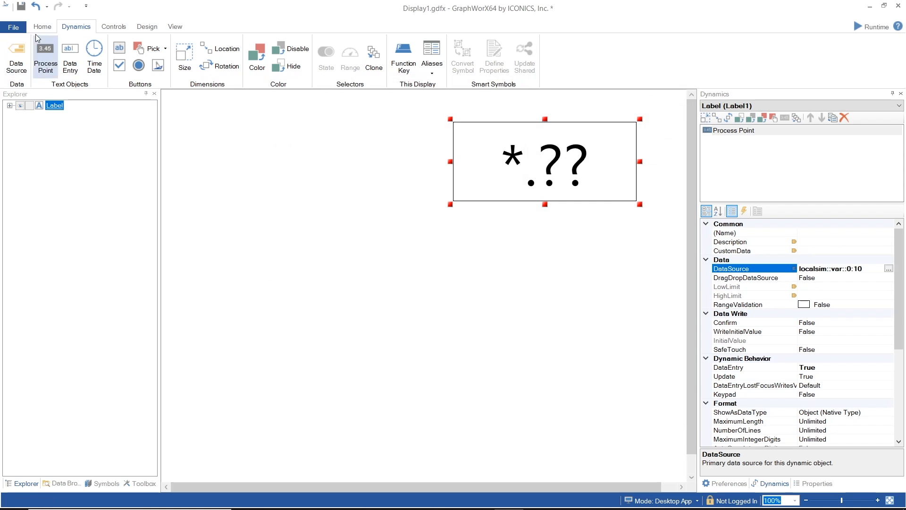
Draw a small rectangle on the canvas to the left of the data entry field.
click(54, 27)
click(97, 45)
mouse_move(197, 175)
mouse_down()
mouse_move(228, 201)
mouse_move(297, 227)
mouse_move(287, 226)
mouse_up()
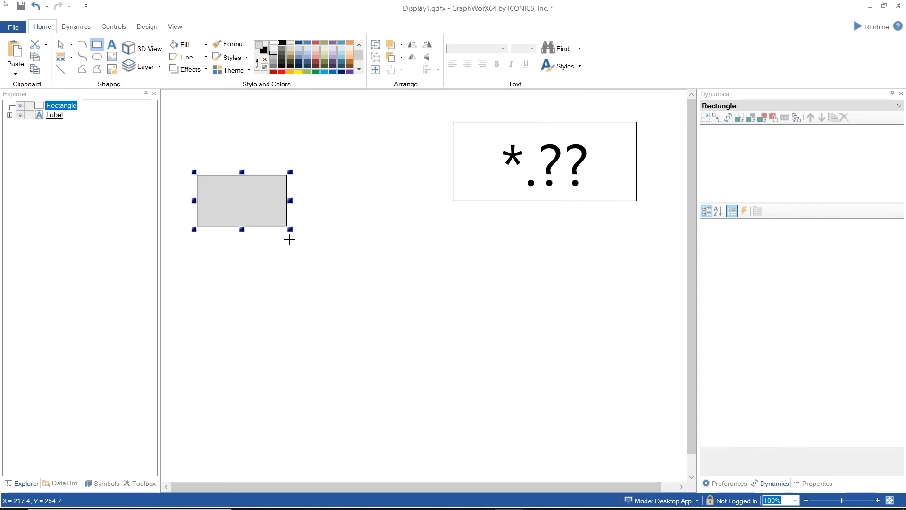
Add a Size dynamic to the rectangle and enlarge it up and to the right, close to the data entry field.
click(77, 29)
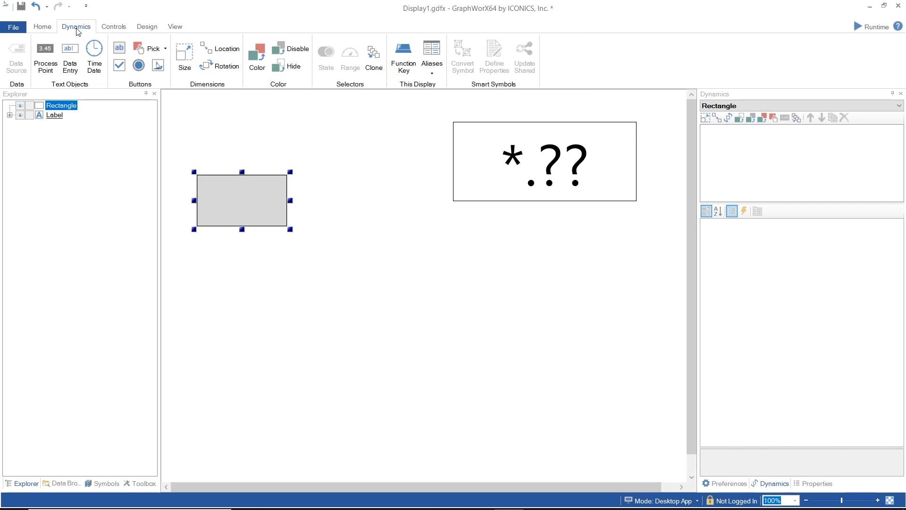
click(181, 56)
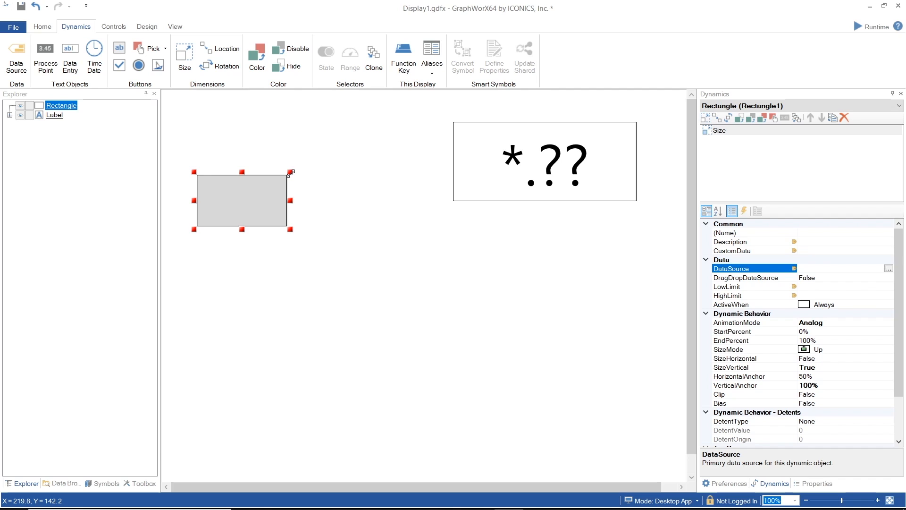
drag(290, 172, 397, 97)
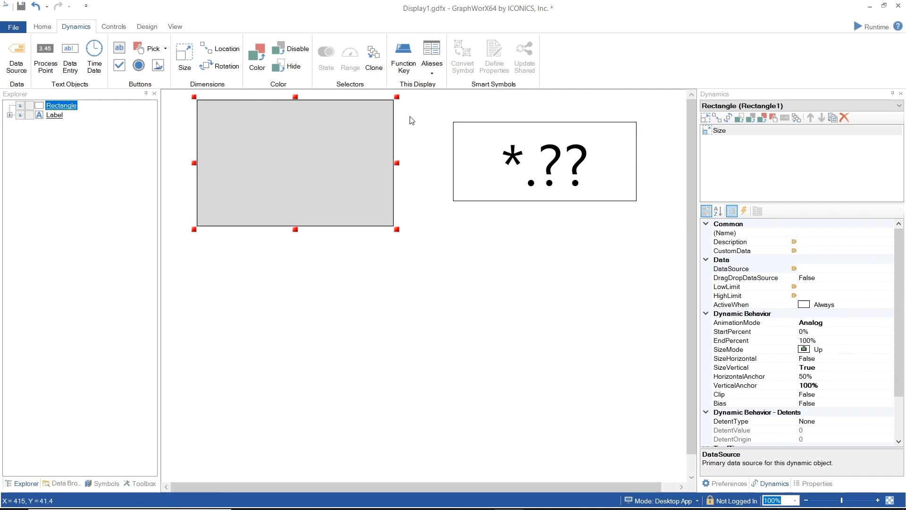
Set the data source of the rectangle's Size dynamic to the existing user variable localsim::var::0:10.
click(886, 268)
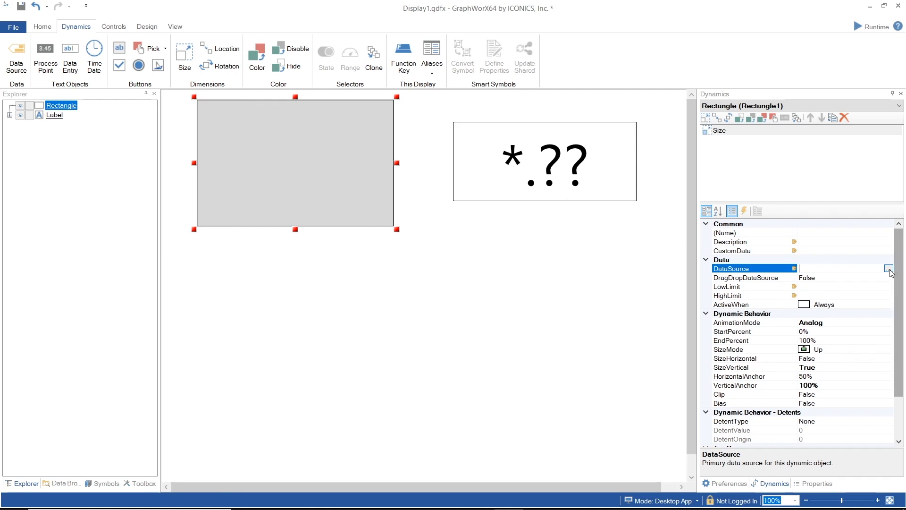
click(889, 268)
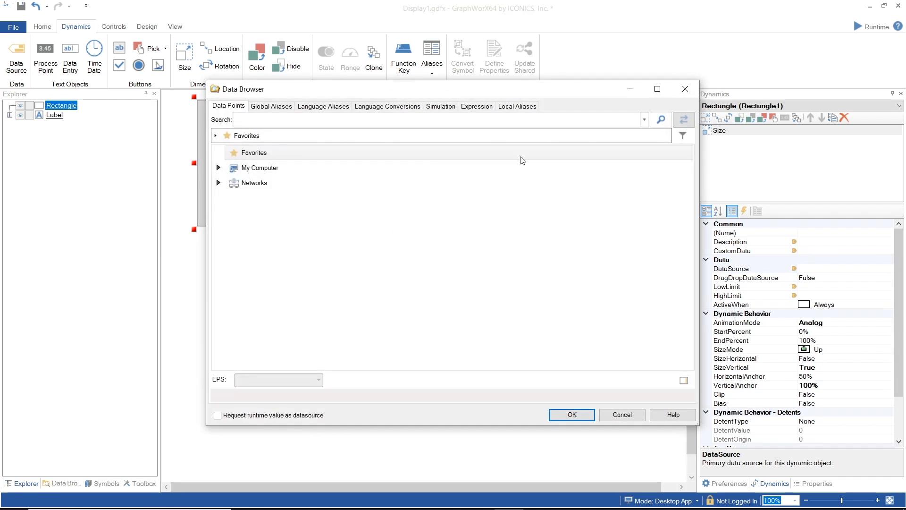
click(441, 106)
click(245, 301)
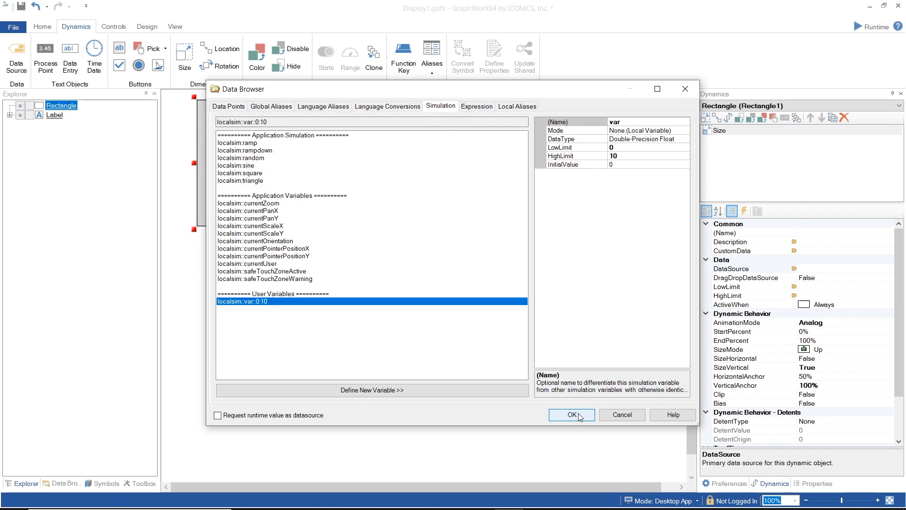
click(573, 414)
click(845, 304)
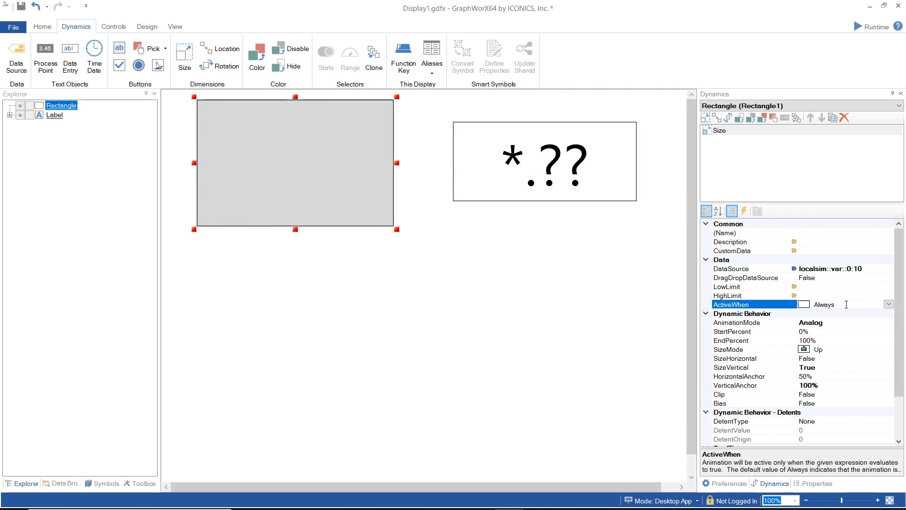
click(864, 323)
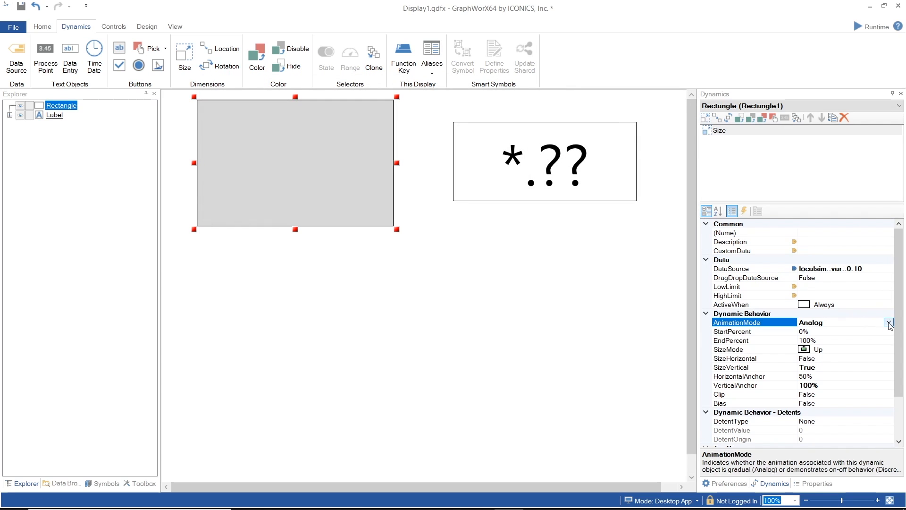
click(888, 323)
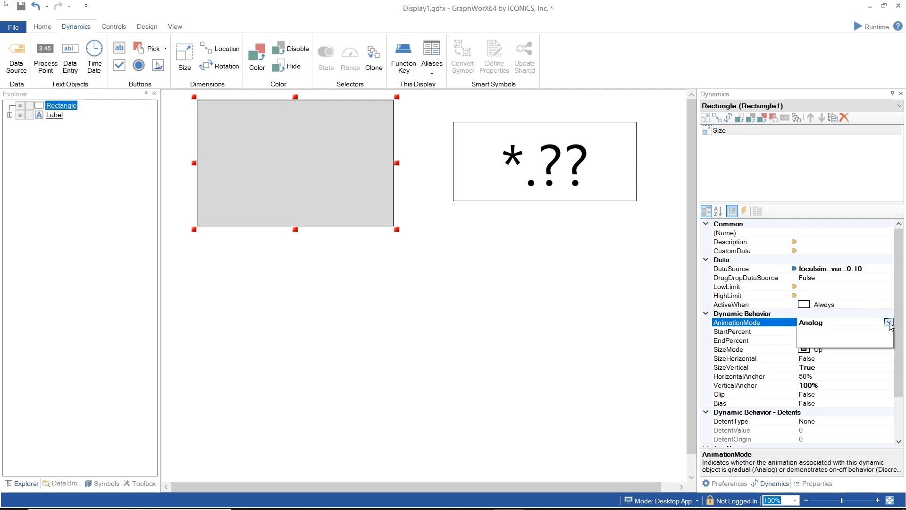
click(889, 324)
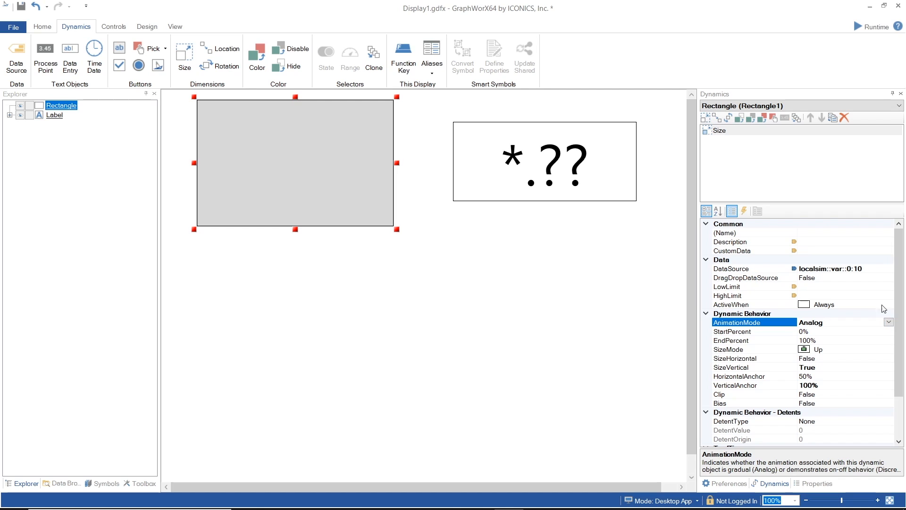
Start runtime mode and enter 5 in the data entry field to test the rectangle's resizing.
click(873, 26)
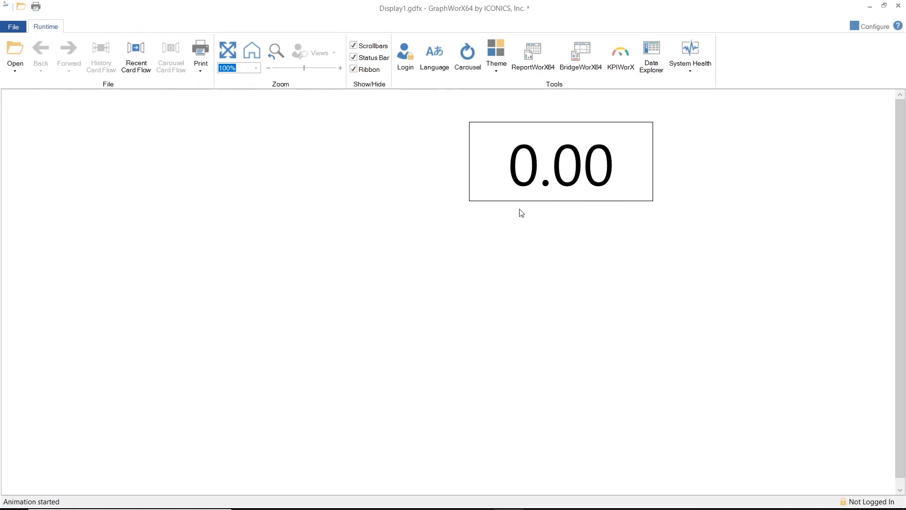
mouse_move(548, 193)
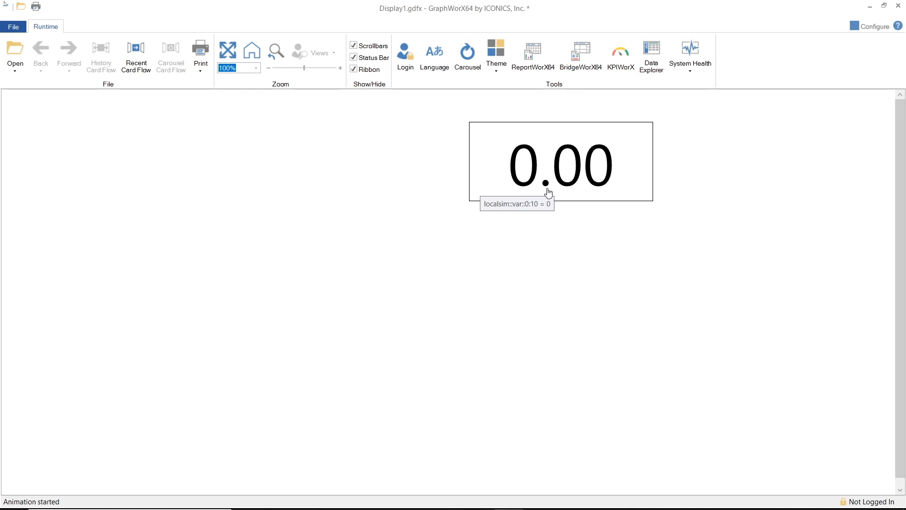
click(548, 193)
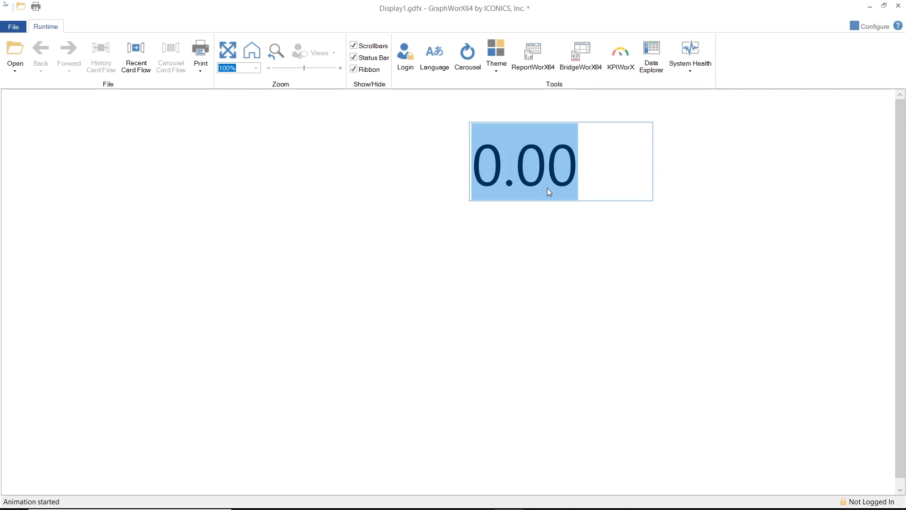
text(5)
key(Return)
Enter 6, 7, 8 and 10 one after another in the data entry field to test the rectangle's growth.
mouse_move(552, 193)
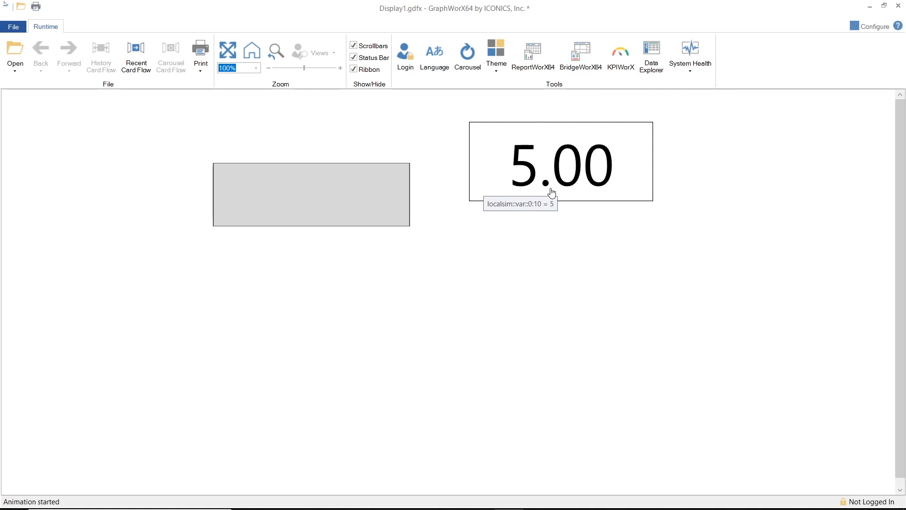
click(551, 192)
text(6)
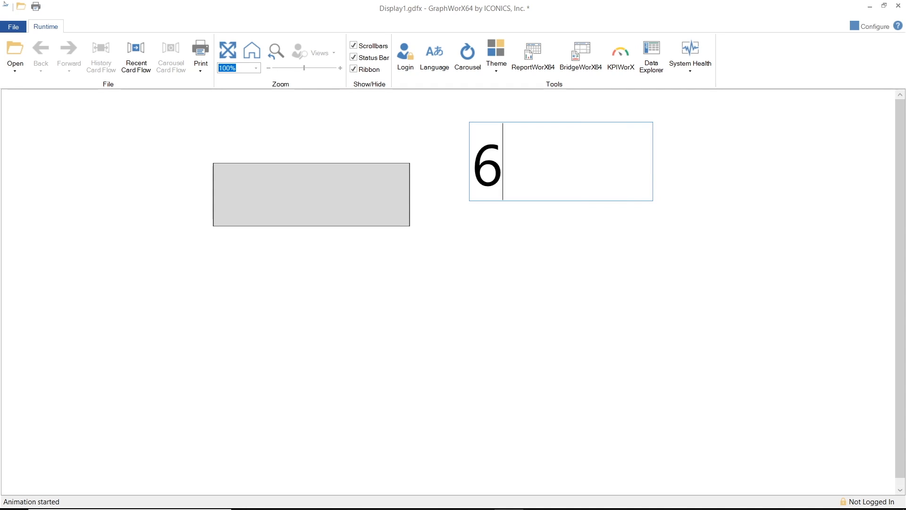
key(Return)
click(566, 180)
text(7)
key(Return)
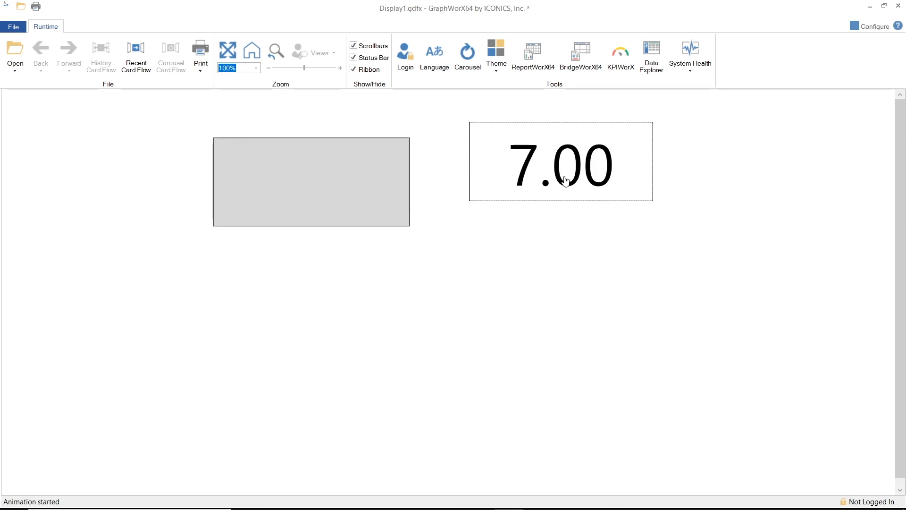
click(566, 180)
text(8)
key(Return)
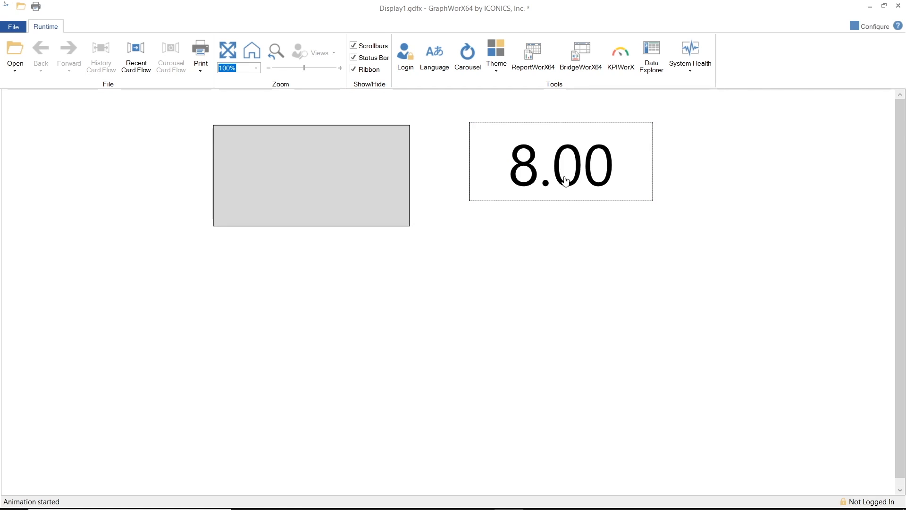
click(566, 179)
text(10)
key(Return)
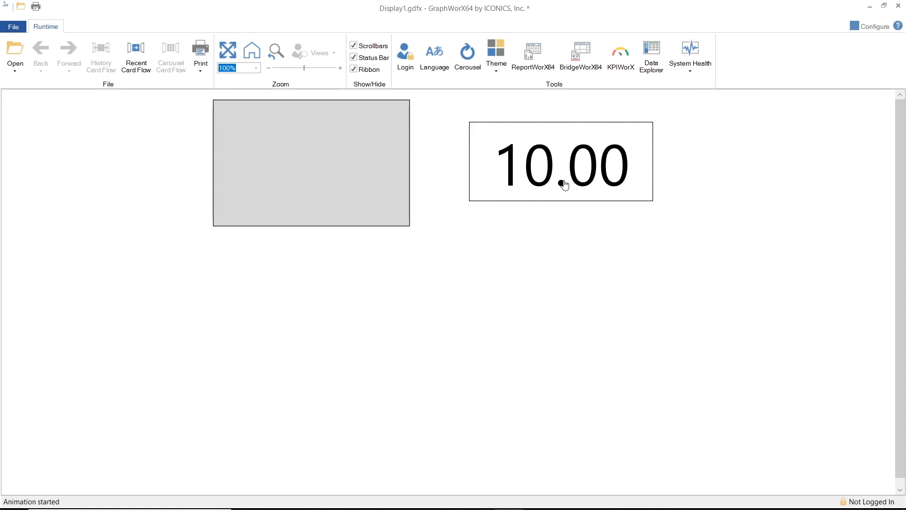
Enter 15 in the data entry field to test a value above the variable's high limit, and return to configuration mode.
click(564, 185)
text(15)
key(Return)
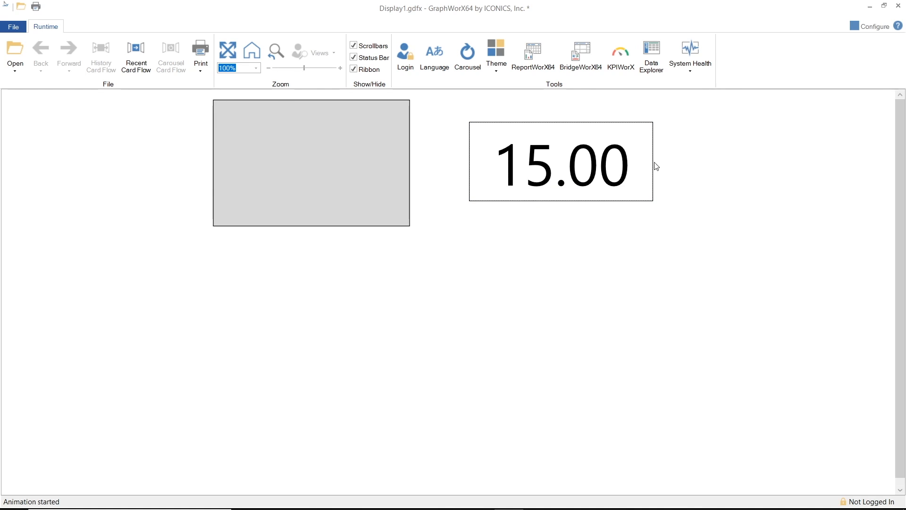
click(870, 25)
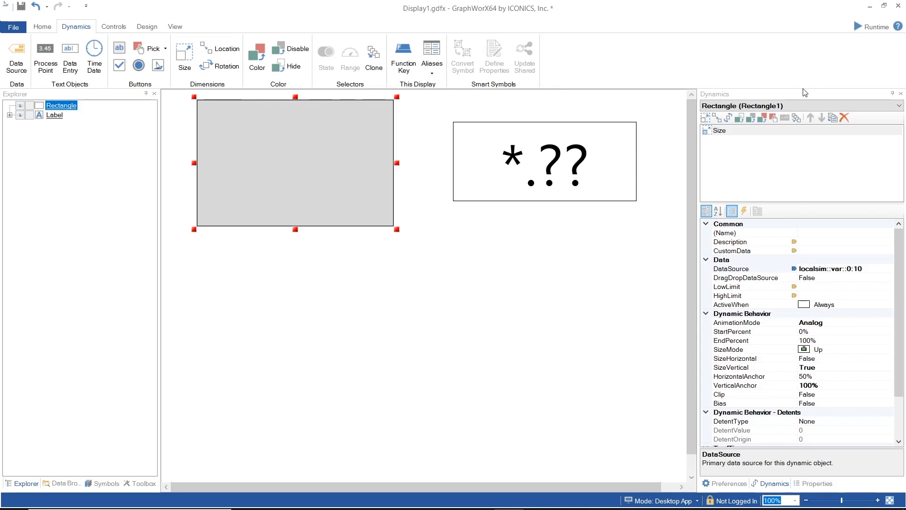
Search the symbol library for "slider" and place the Slider Part 1 - Smart symbol on the canvas.
click(475, 216)
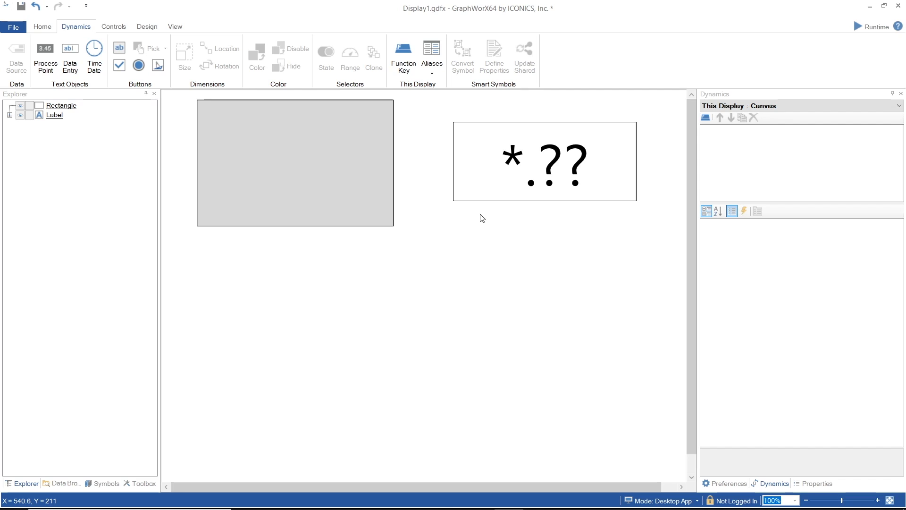
click(106, 482)
click(92, 105)
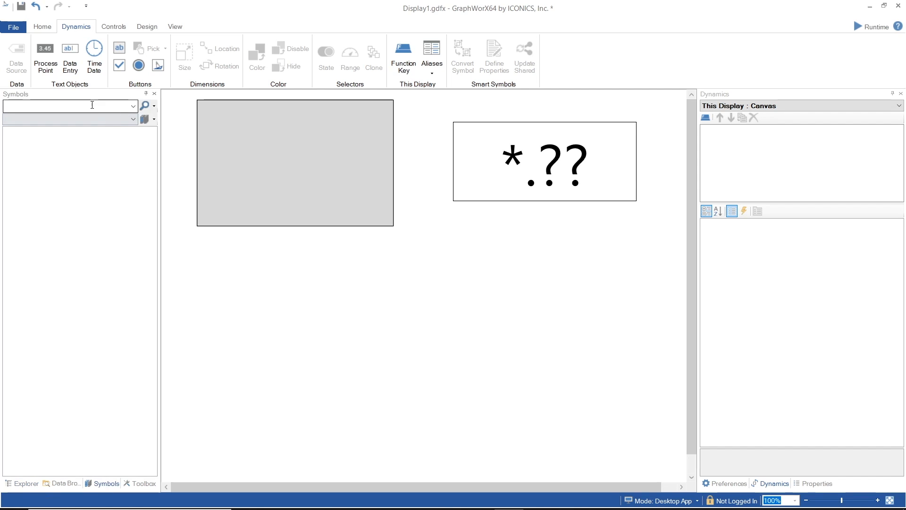
text(slider)
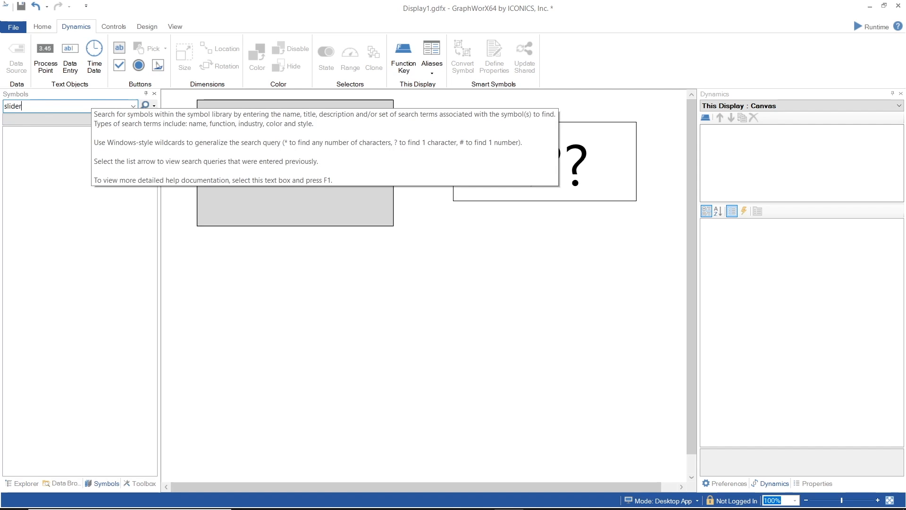
key(Return)
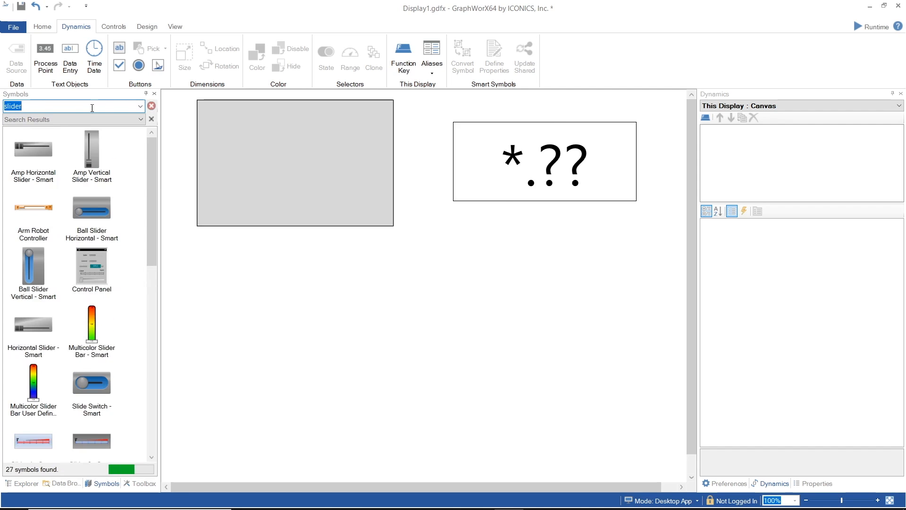
scroll(152, 205, down, 1)
scroll(151, 205, down, 5)
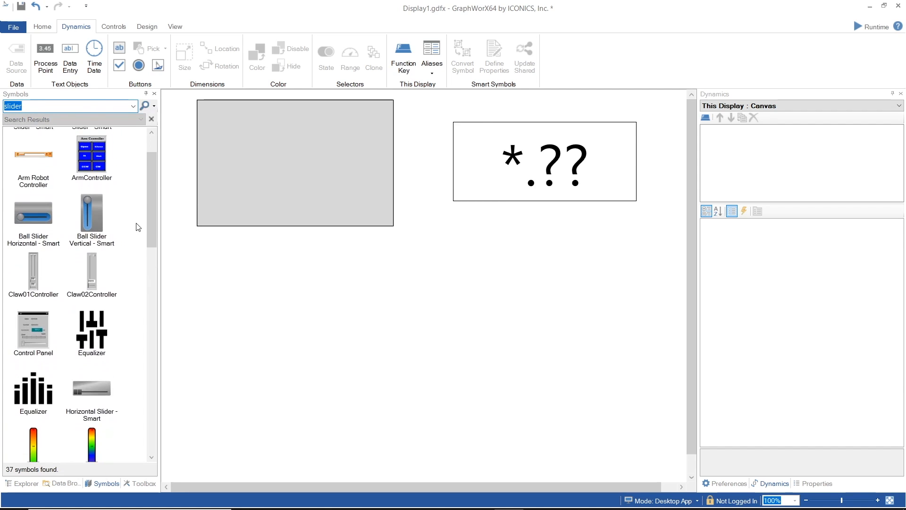
scroll(146, 266, down, 2)
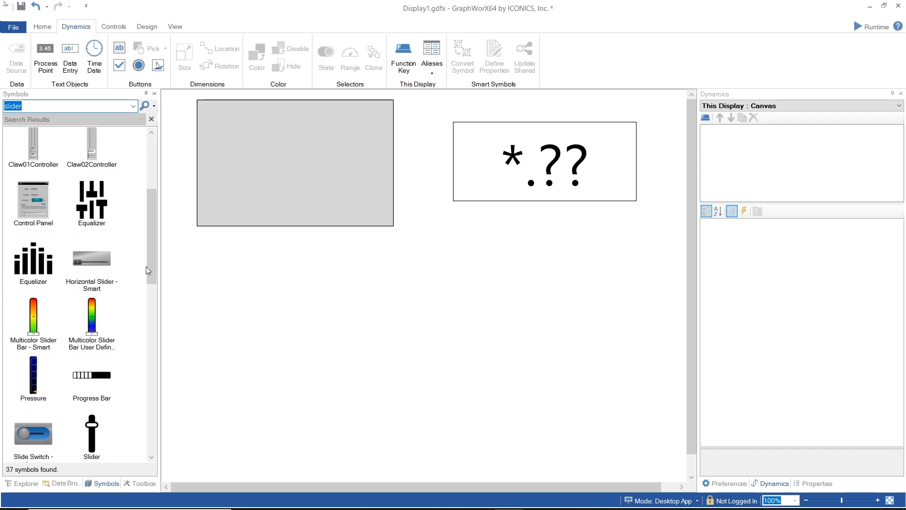
drag(152, 271, 155, 387)
drag(96, 218, 502, 301)
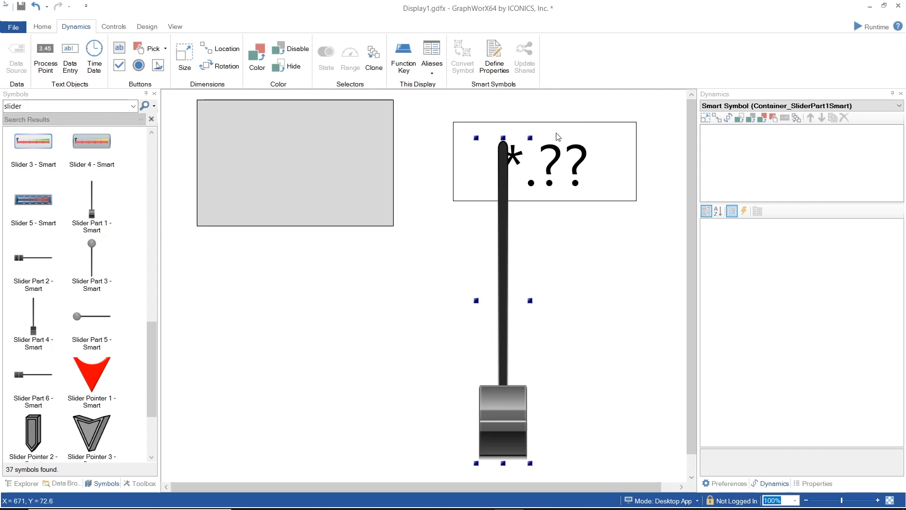
Shorten the slider symbol so it clears the data entry field, and move it to the right beneath that field.
drag(530, 138, 505, 205)
drag(534, 251, 535, 257)
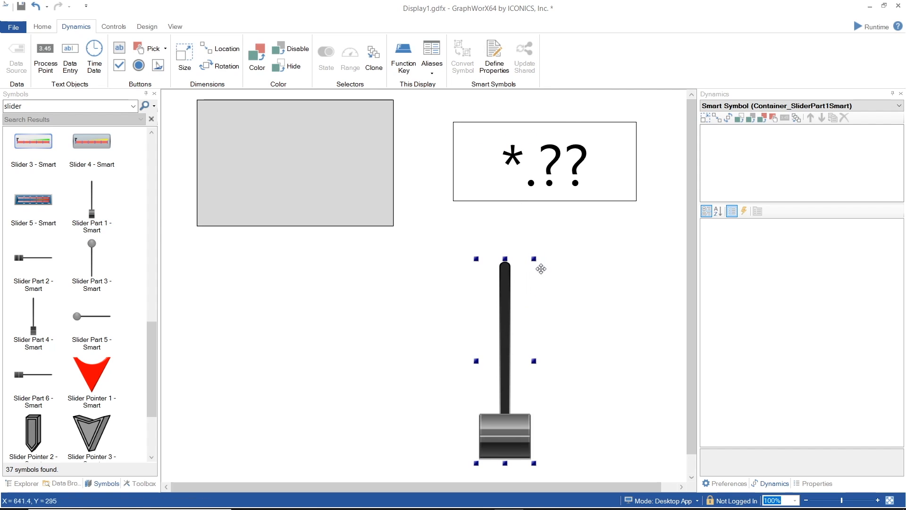
drag(508, 428, 550, 432)
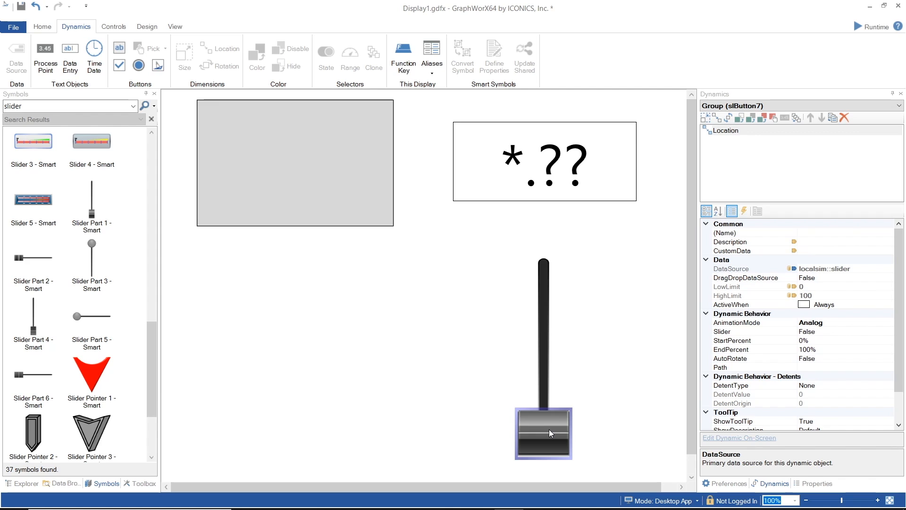
Replace the data source of the slider handle's Location dynamic with the simulation variable localsim::var::0:10.
click(880, 268)
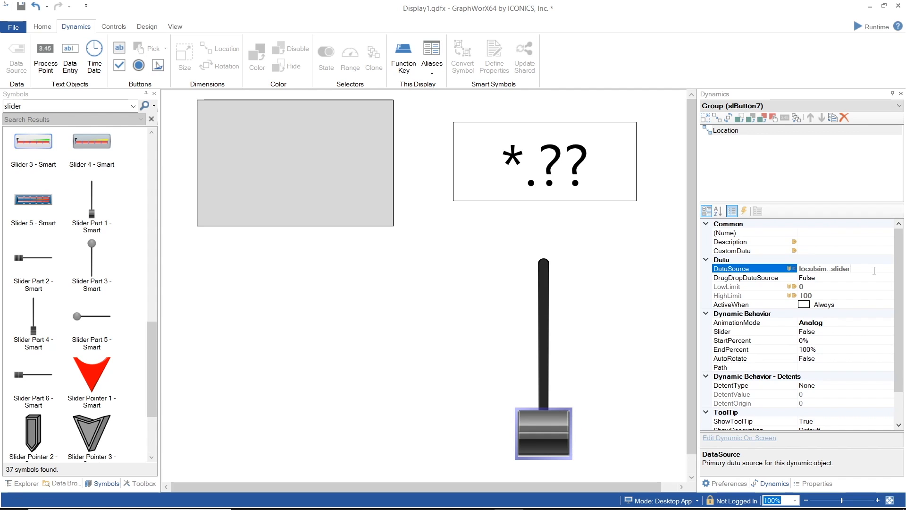
drag(873, 271, 794, 274)
key(Delete)
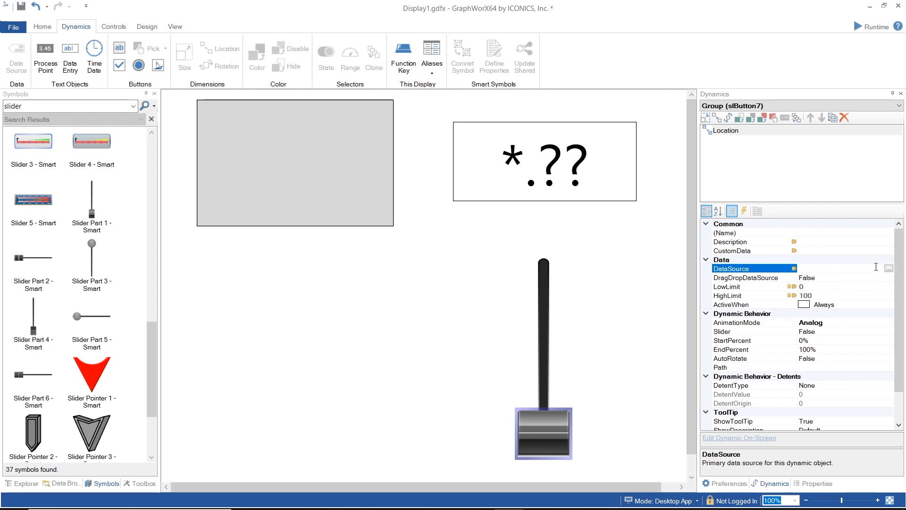
click(891, 268)
click(440, 106)
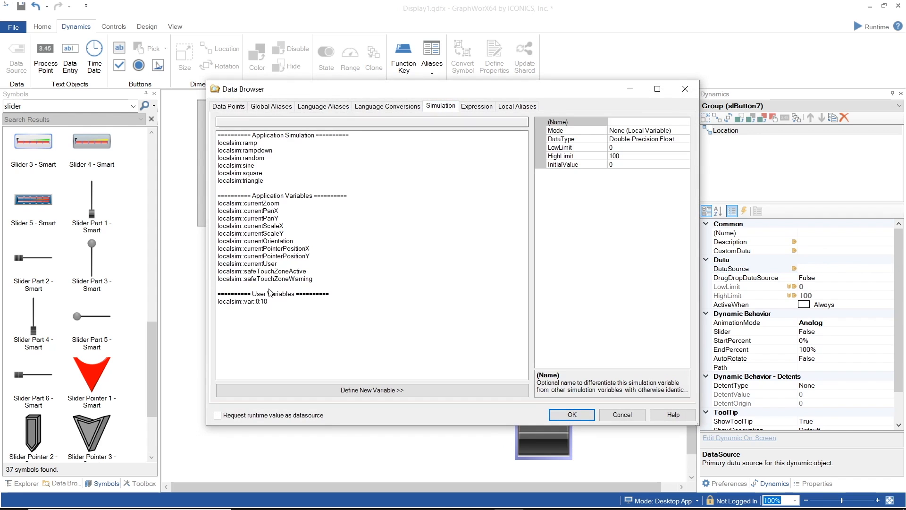
click(237, 304)
click(572, 415)
Clear the HighLimit and LowLimit of the handle's Location dynamic and set its Slider property to True.
click(832, 295)
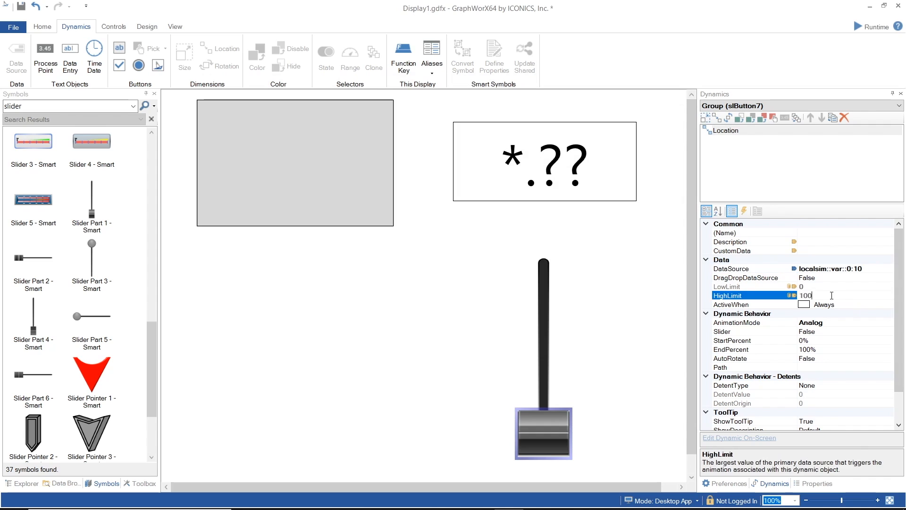
click(810, 286)
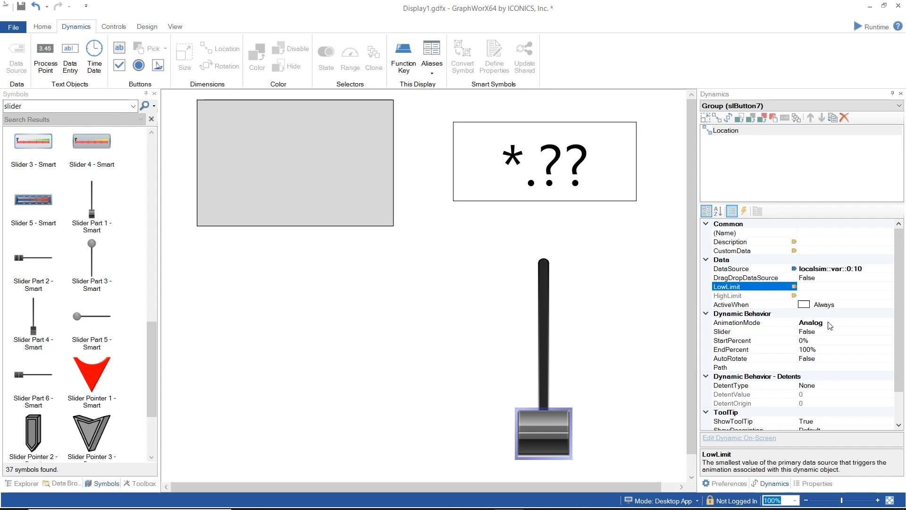
scroll(829, 326, down, 1)
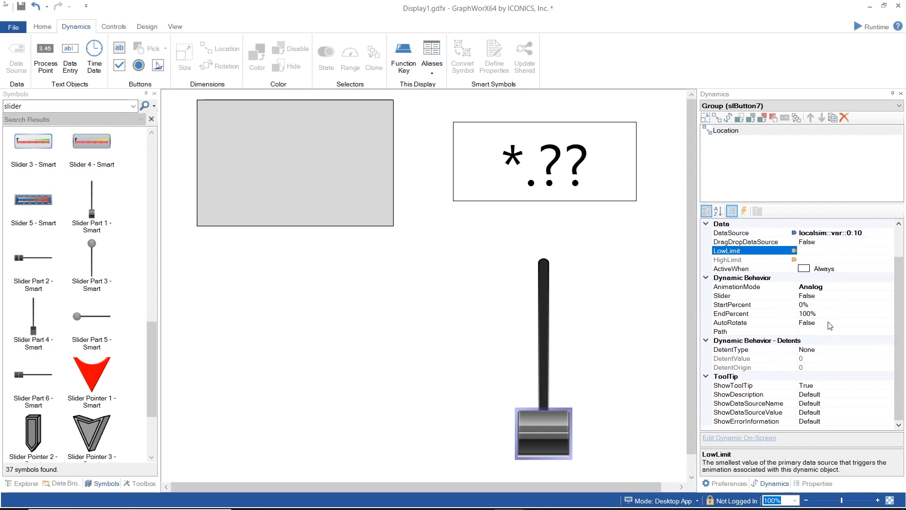
click(834, 296)
click(889, 295)
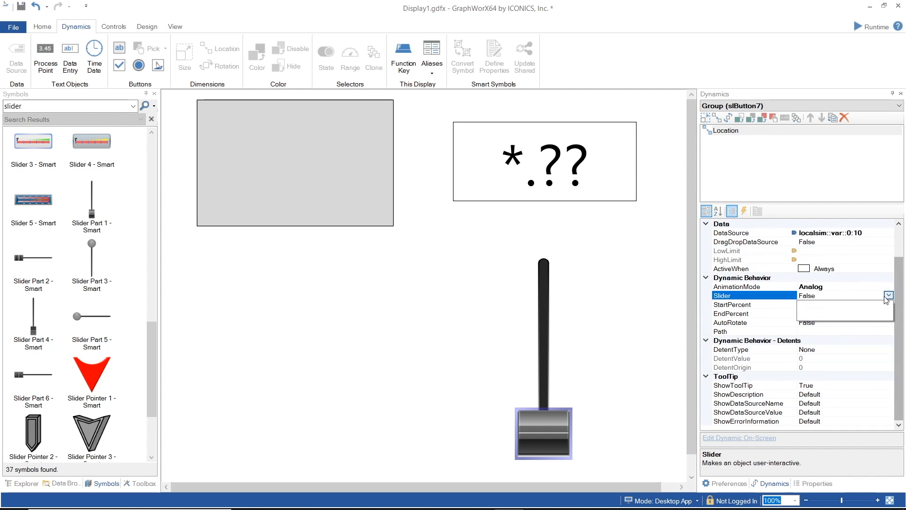
click(887, 308)
scroll(880, 330, up, 3)
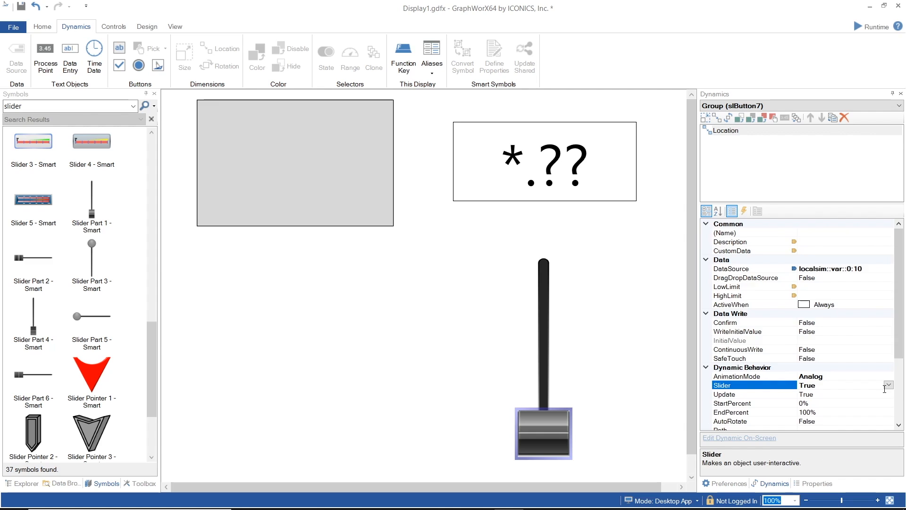
Edit the Location dynamic's path on-screen, setting its end position at the upper end of the slider track.
scroll(885, 388, down, 2)
click(885, 376)
click(889, 376)
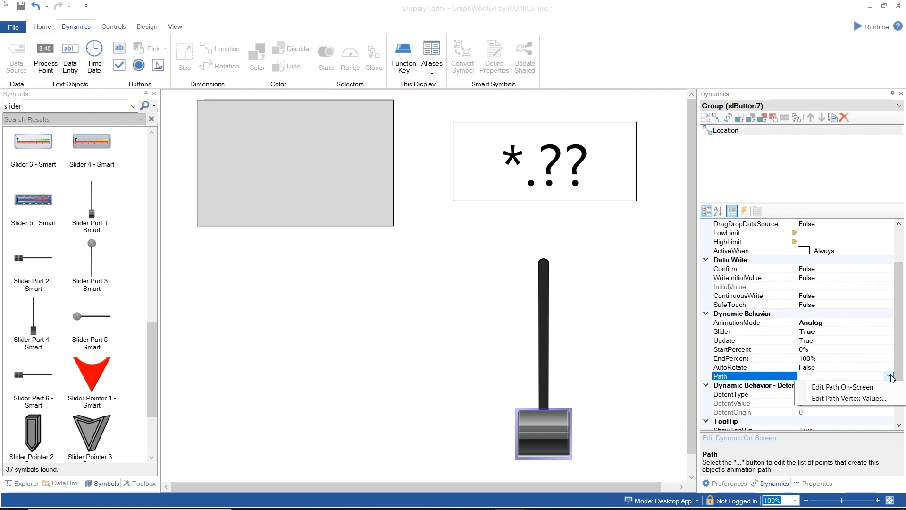
click(874, 388)
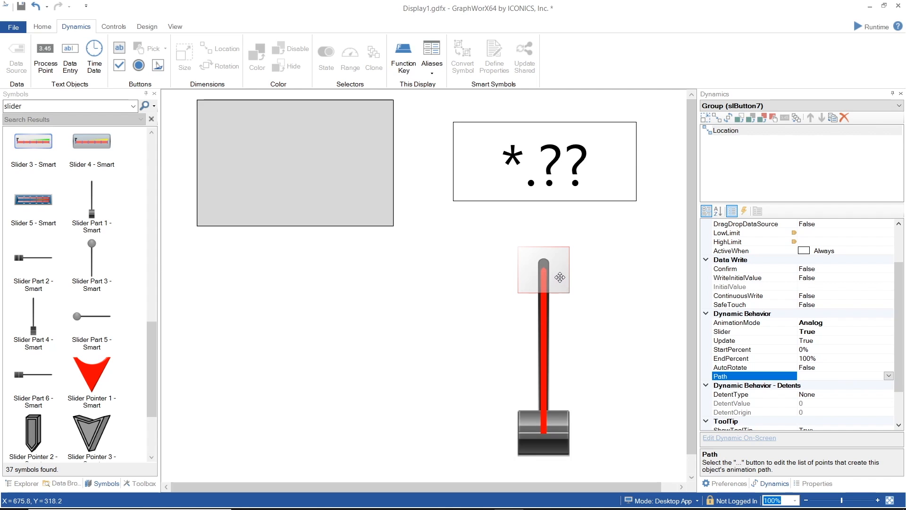
mouse_move(559, 278)
mouse_down()
mouse_move(612, 275)
mouse_move(477, 285)
mouse_move(559, 279)
mouse_up()
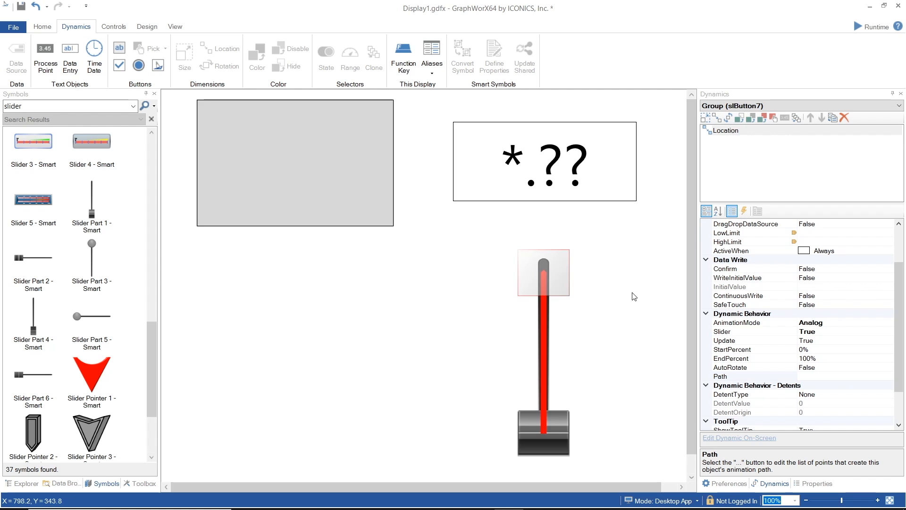
Test the slider in runtime mode by moving its handle up and back down, and return to configuration mode.
click(872, 27)
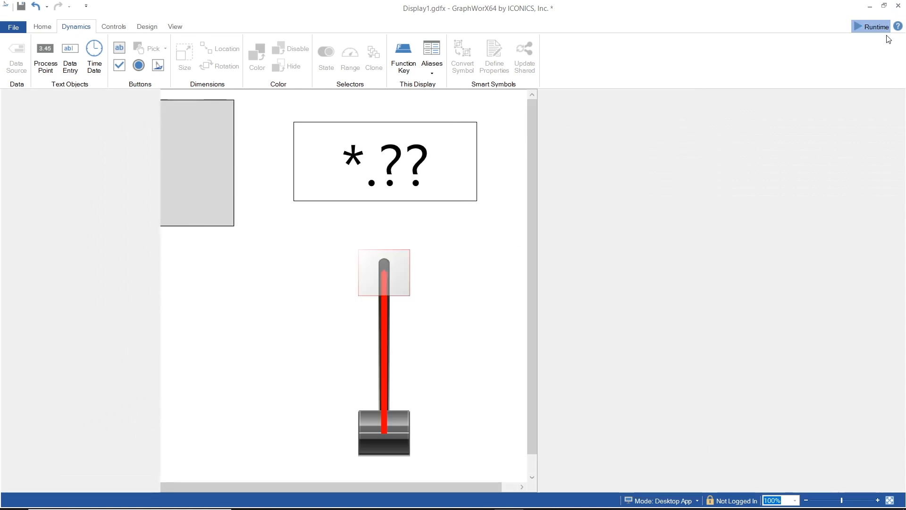
drag(562, 456, 589, 264)
drag(596, 220, 563, 415)
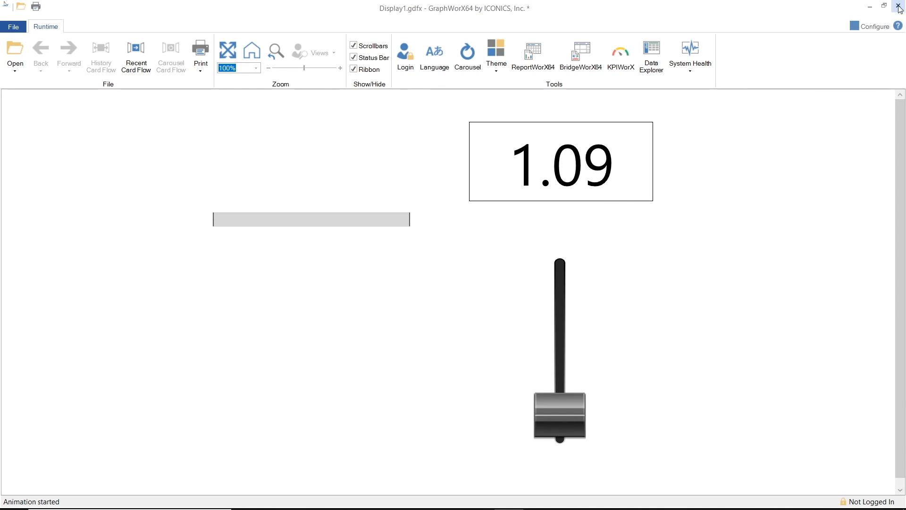
click(873, 26)
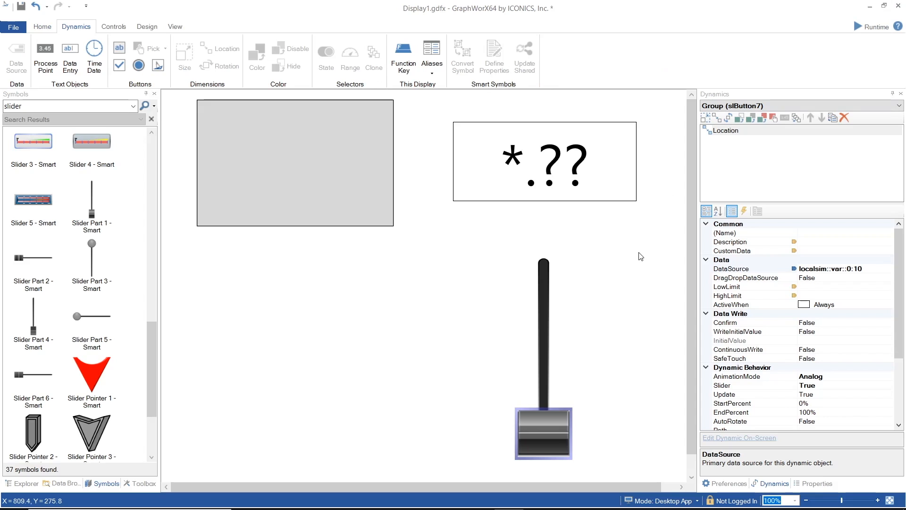
Create two tall, narrow ellipses of equal size, one directly beneath the other, below the rectangle as propeller blades.
click(42, 27)
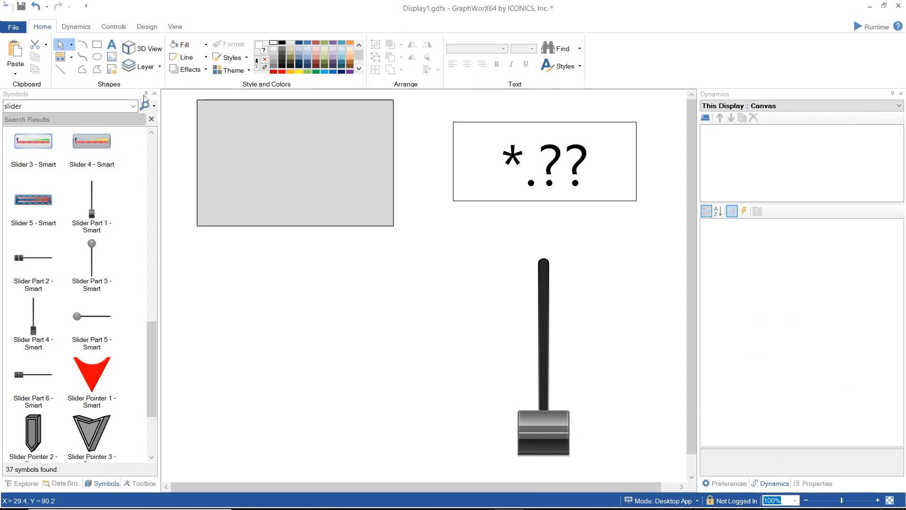
click(98, 57)
drag(258, 242, 277, 352)
click(423, 285)
drag(427, 279, 269, 399)
Draw a small ellipse as a hub where the two blades meet, and group the three ellipses.
click(97, 58)
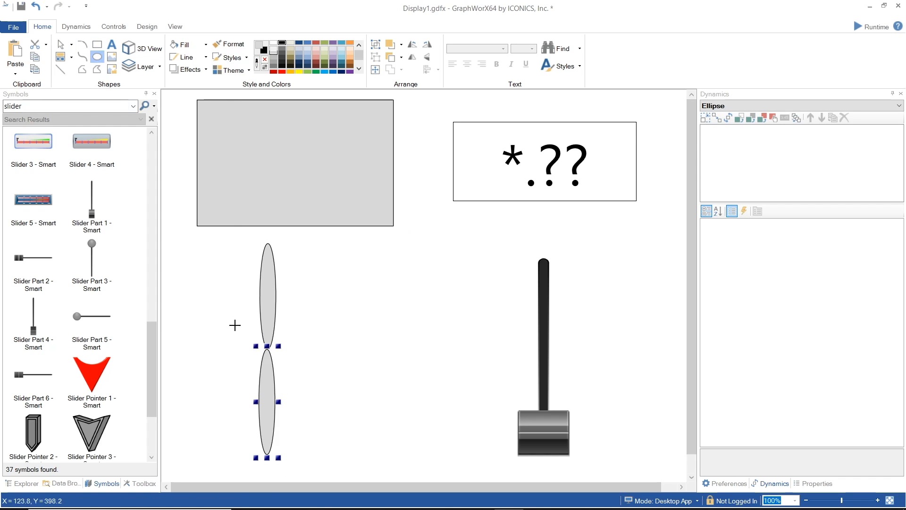
drag(258, 336, 278, 362)
key(Escape)
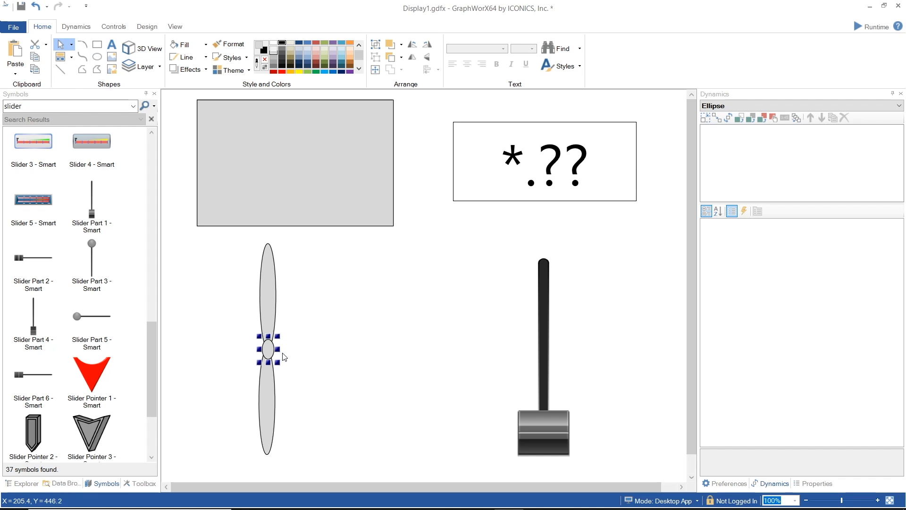
drag(240, 227, 298, 463)
click(375, 44)
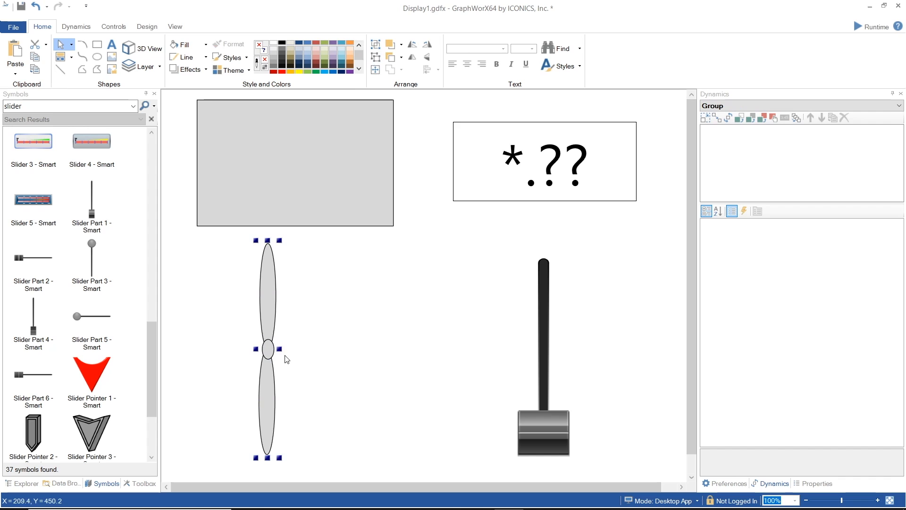
Add a Rotation dynamic to the propeller group with data source localsim::var::0:10, and check its angle and direction settings.
click(22, 483)
click(76, 27)
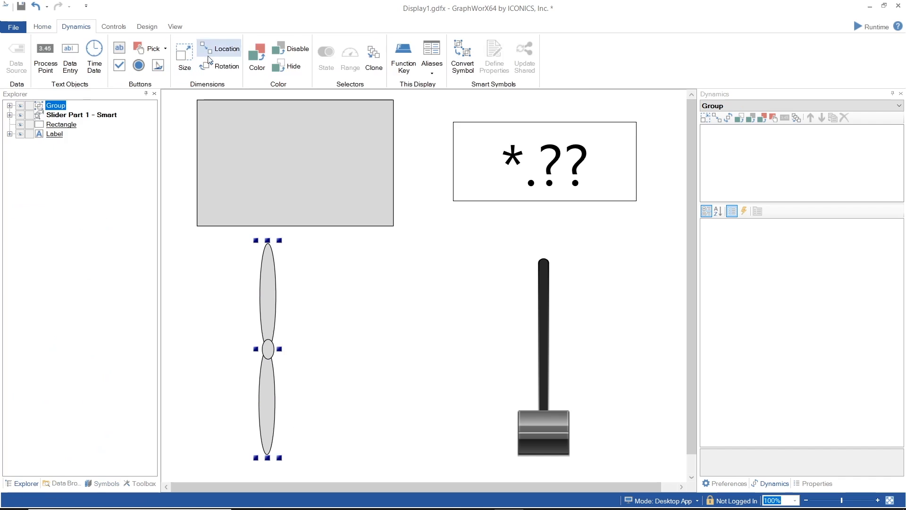
click(213, 66)
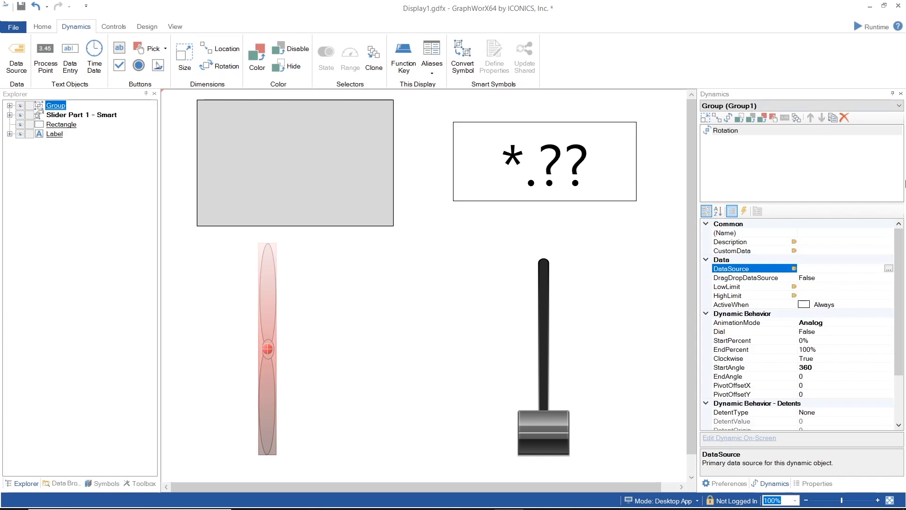
click(888, 269)
click(440, 106)
click(255, 301)
click(572, 415)
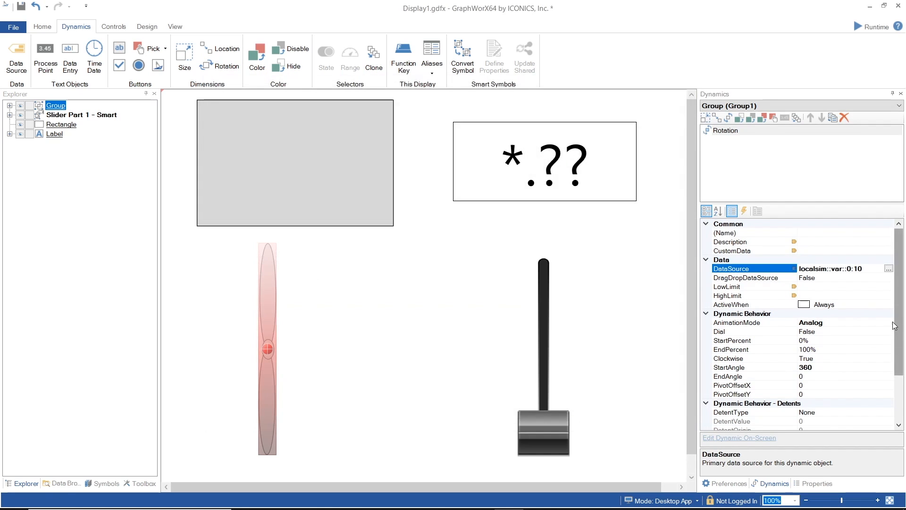
scroll(834, 362, down, 1)
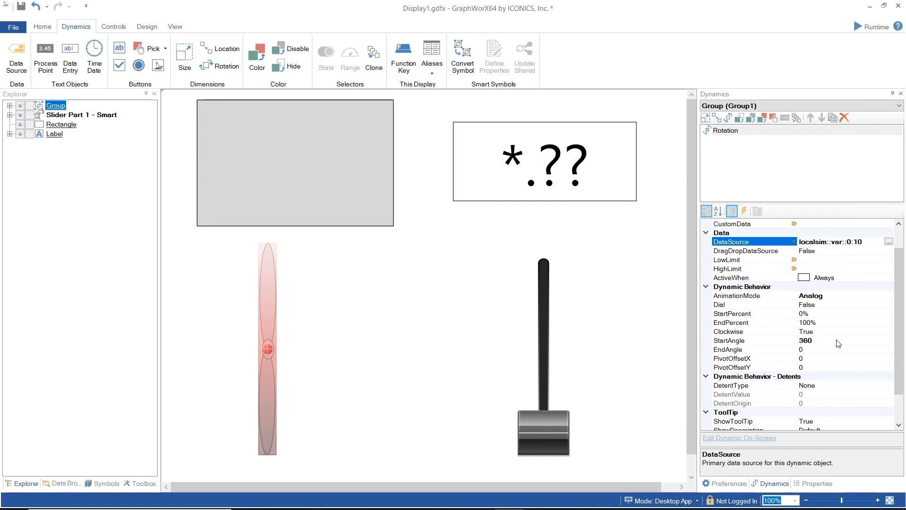
click(837, 339)
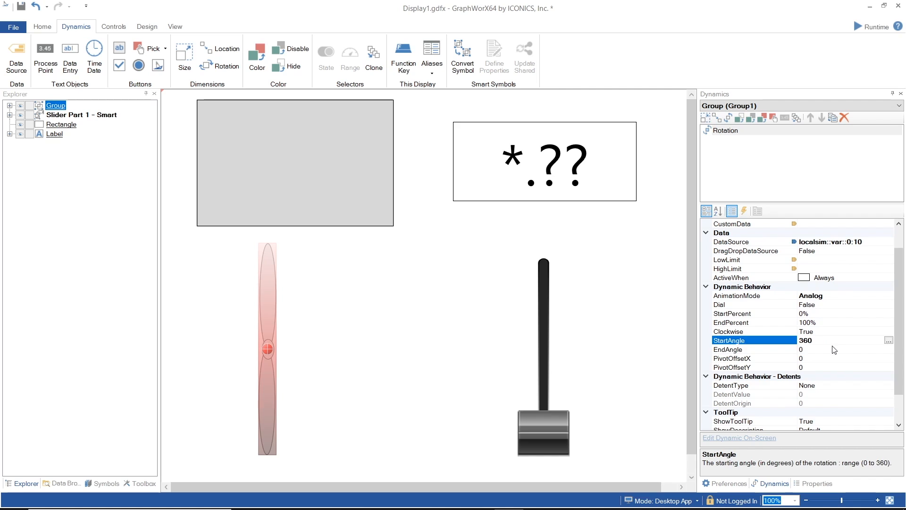
click(833, 348)
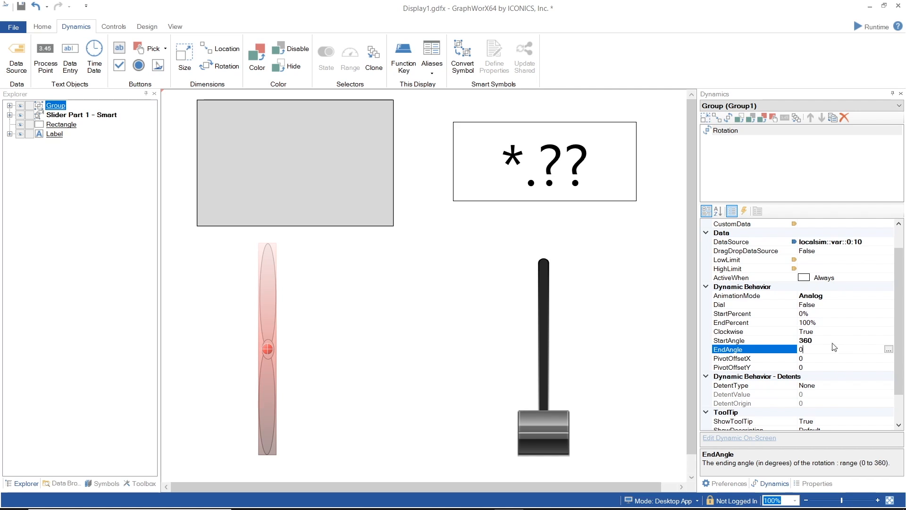
click(835, 330)
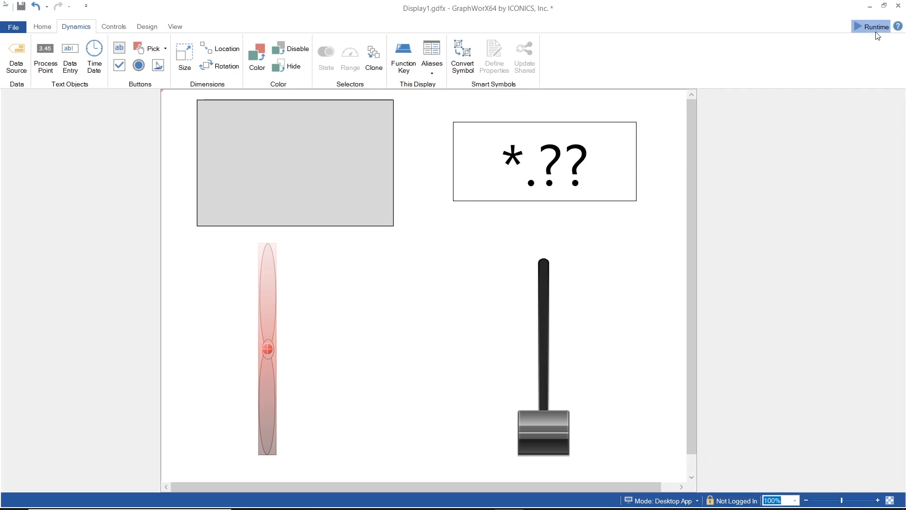
Start runtime mode and test the propeller's rotation by raising the slider fully and entering 1 in the data entry field.
click(871, 27)
drag(553, 433, 582, 212)
click(595, 151)
text(1)
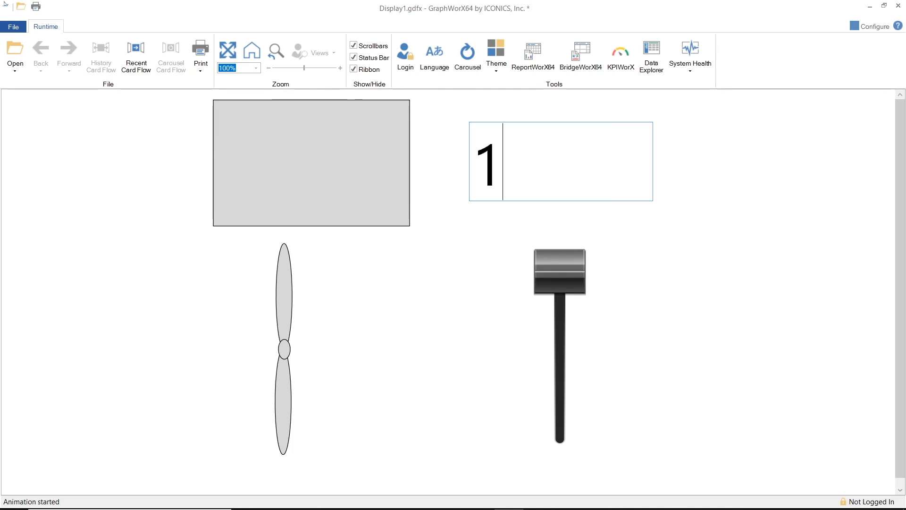
key(Return)
click(596, 151)
key(Return)
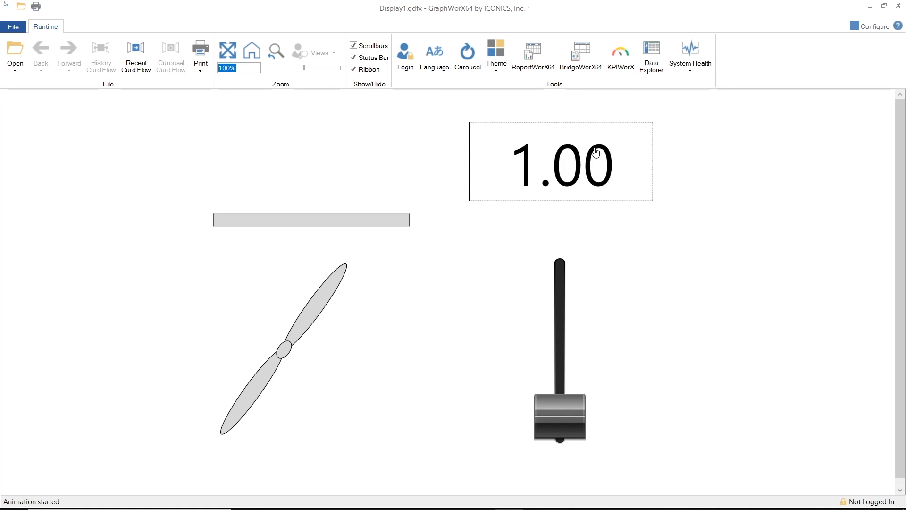
Enter 2 and 3 one after another in the data entry field to test the propeller's rotation further.
click(595, 151)
text(2)
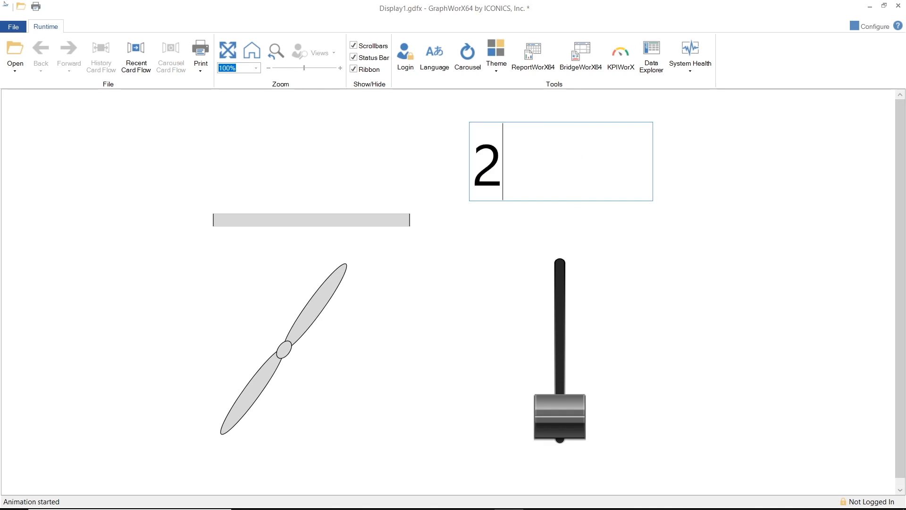
key(Return)
click(596, 148)
text(3)
key(Return)
click(595, 148)
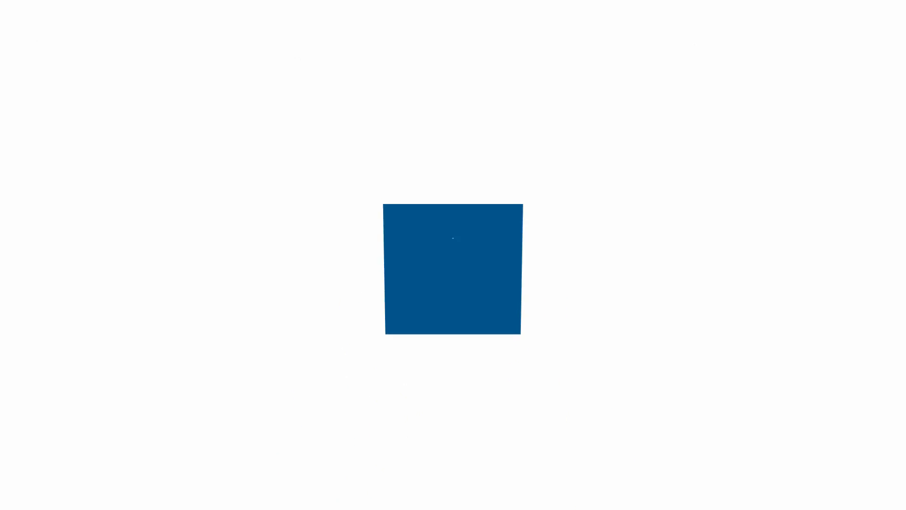